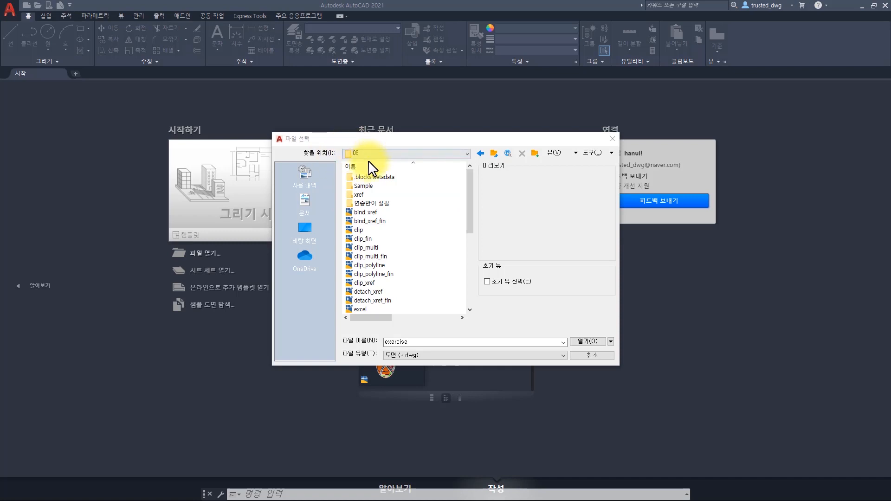
# Open the exercise drawing from the 준비 파일 folder inside 연습만이 살길.
pyautogui.click(370, 203)
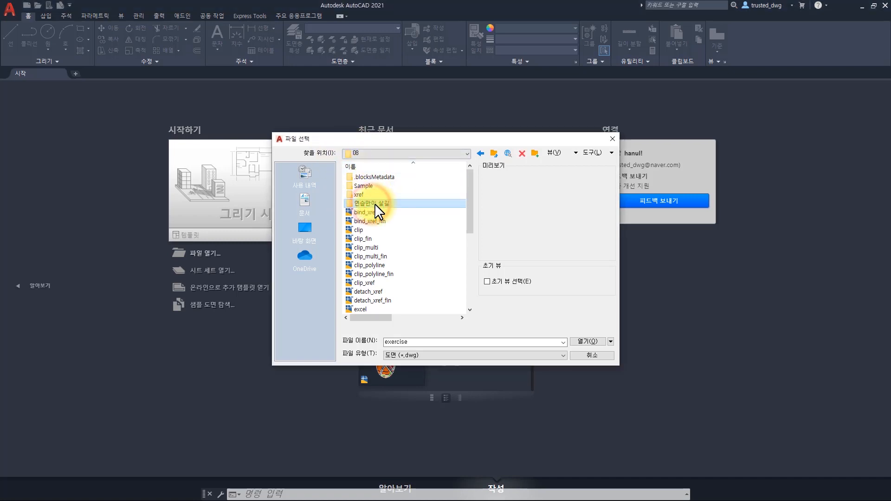
pyautogui.doubleClick(375, 203)
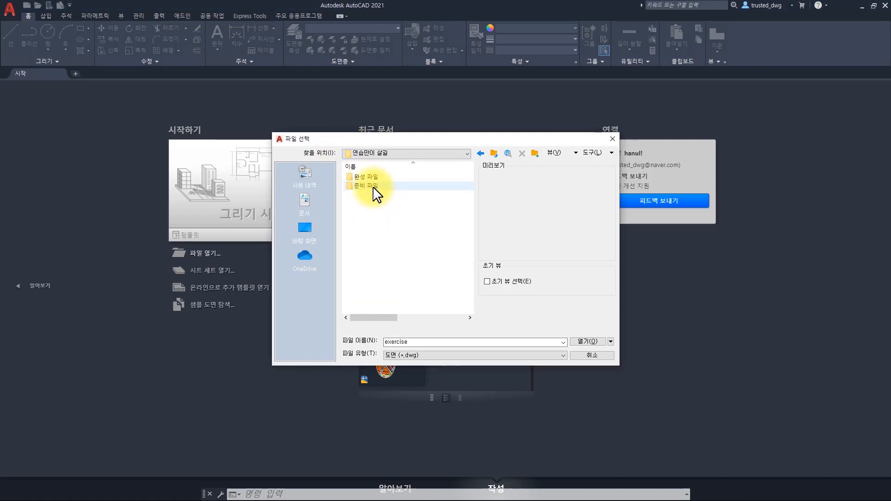
pyautogui.doubleClick(373, 185)
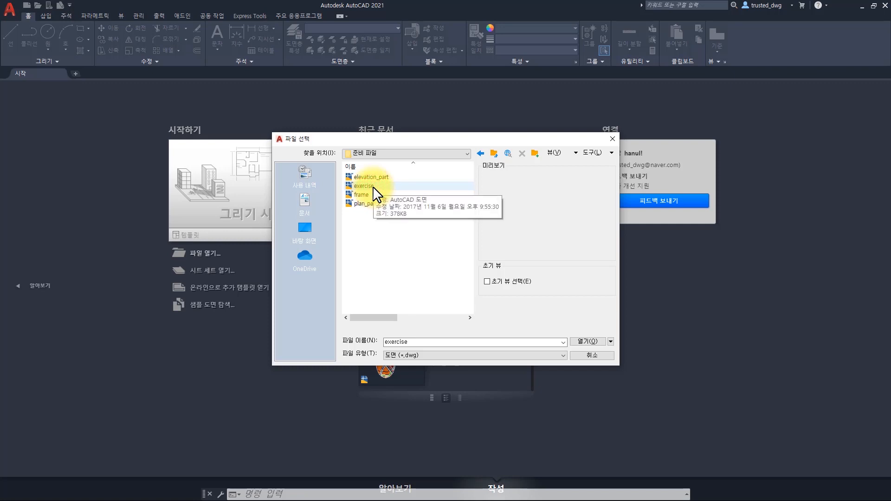
pyautogui.click(372, 185)
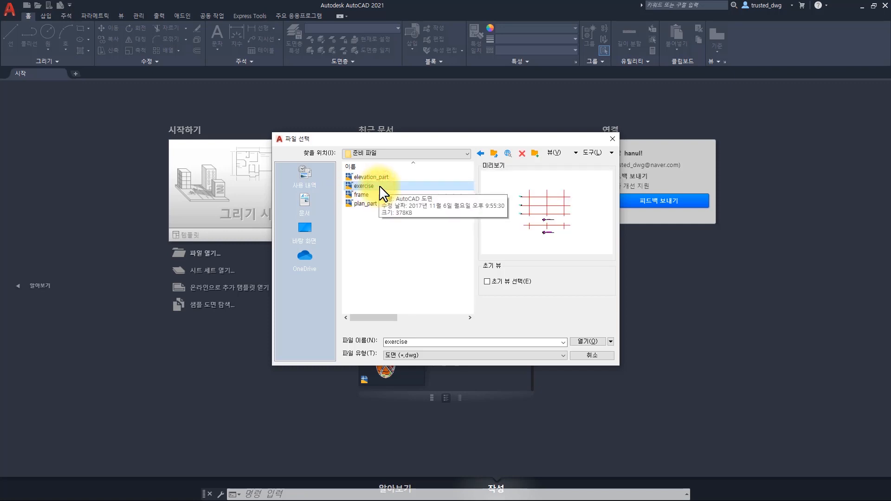
pyautogui.click(577, 342)
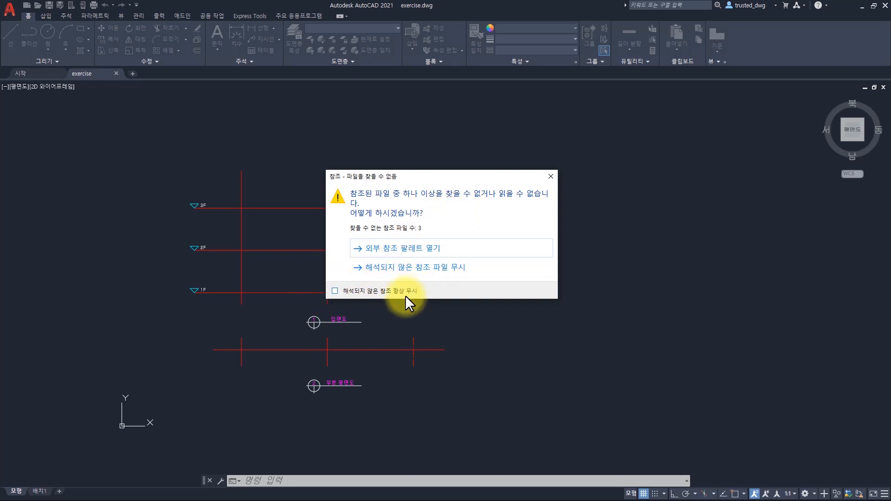
# Set unresolved references to be always ignored, and close and reopen the exercise drawing to test the setting.
pyautogui.click(335, 291)
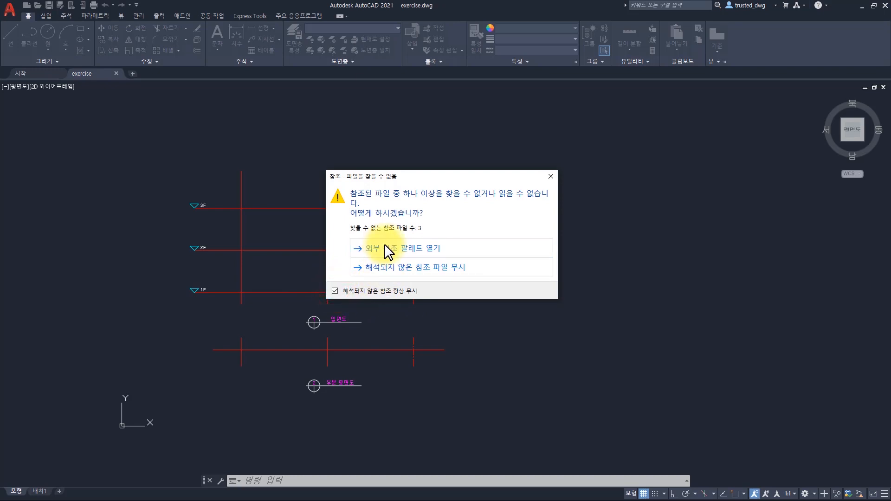
pyautogui.click(386, 268)
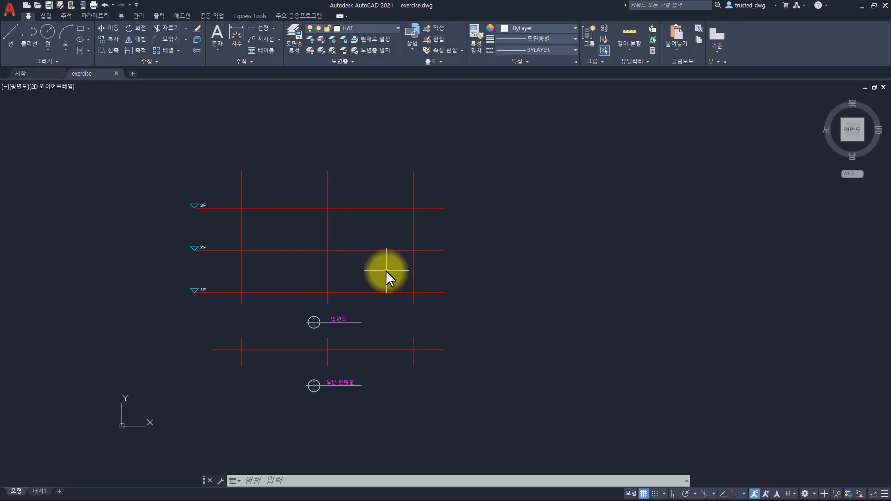
pyautogui.click(116, 73)
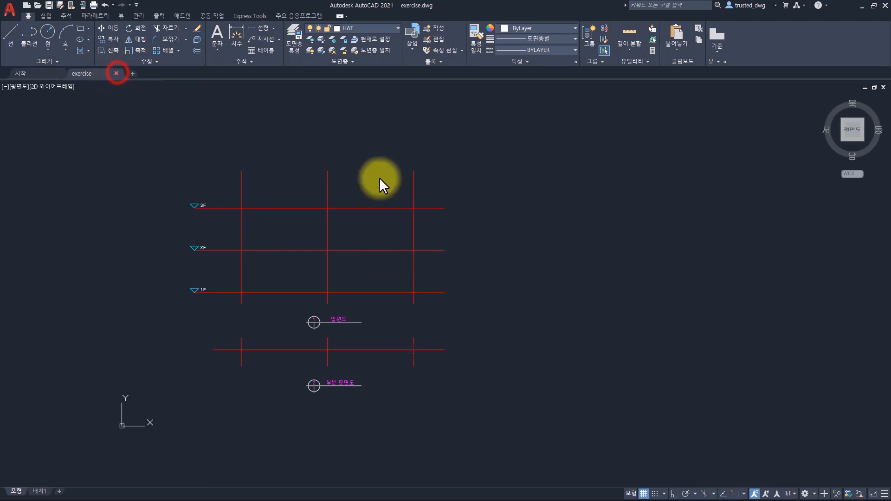
pyautogui.click(387, 163)
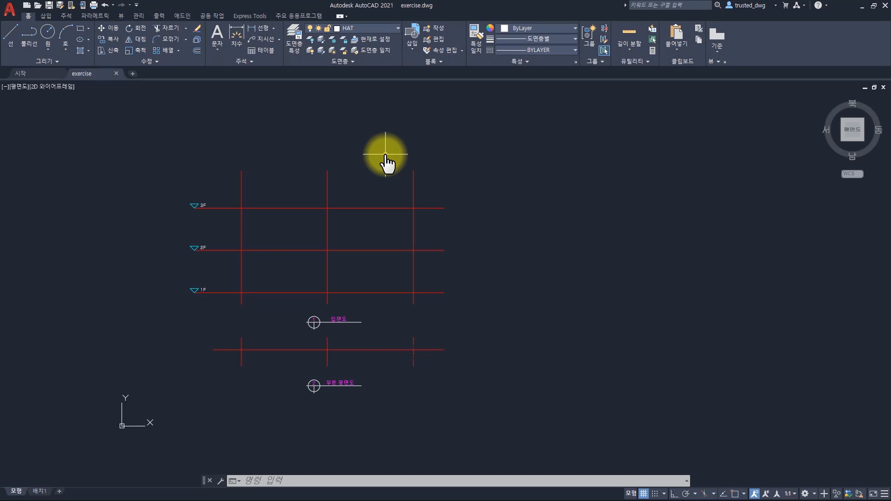
# Re-enable all hidden AutoCAD messages, including those for external references, in the system options and check the hidden message settings.
pyautogui.write('op')
pyautogui.press('space')
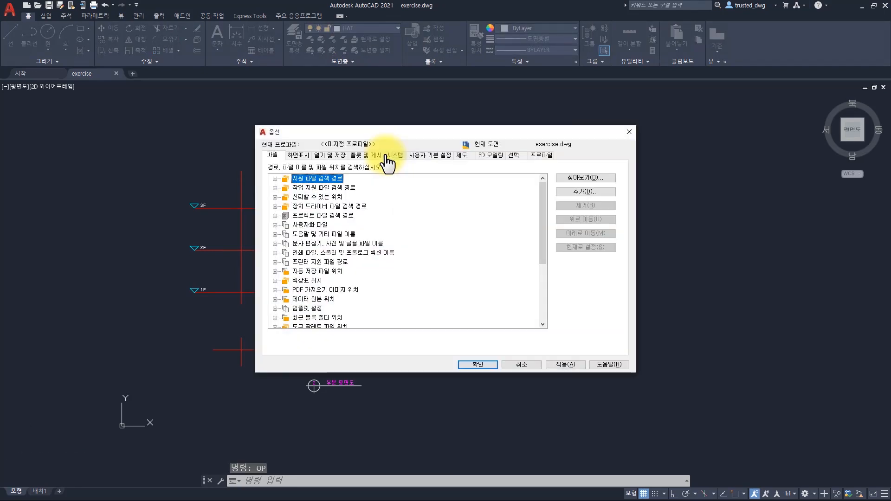
pyautogui.click(394, 157)
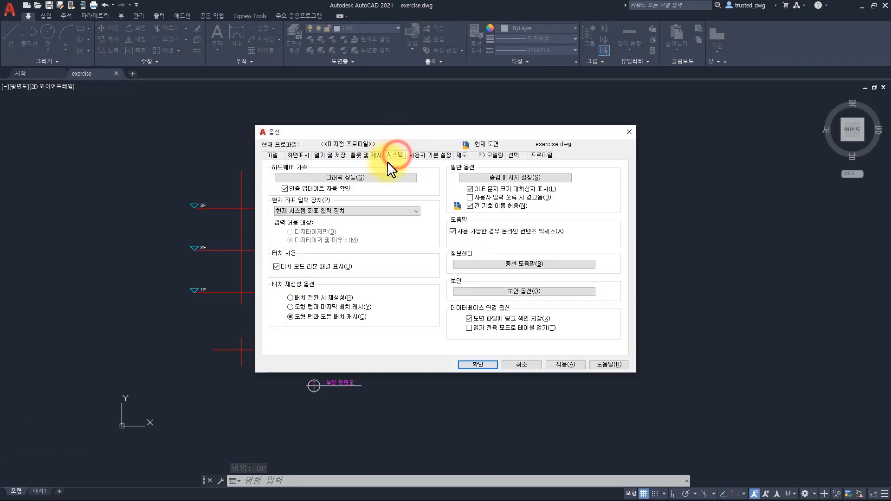
pyautogui.click(501, 177)
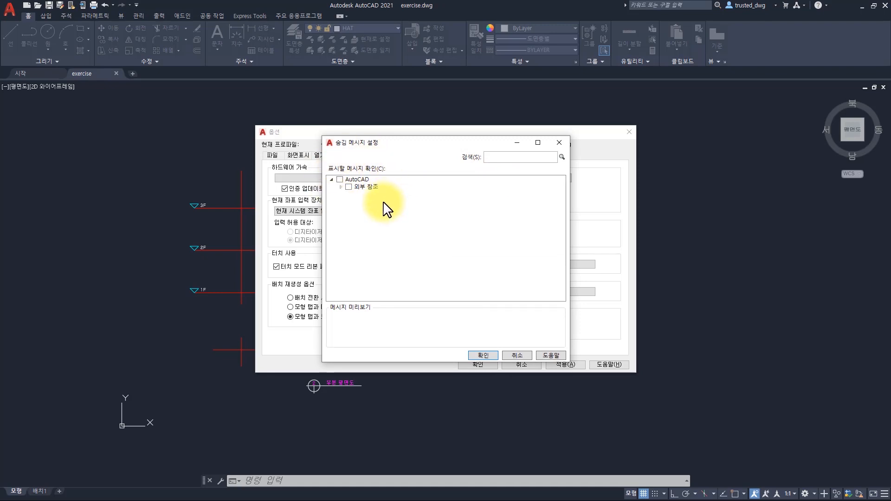
pyautogui.click(339, 179)
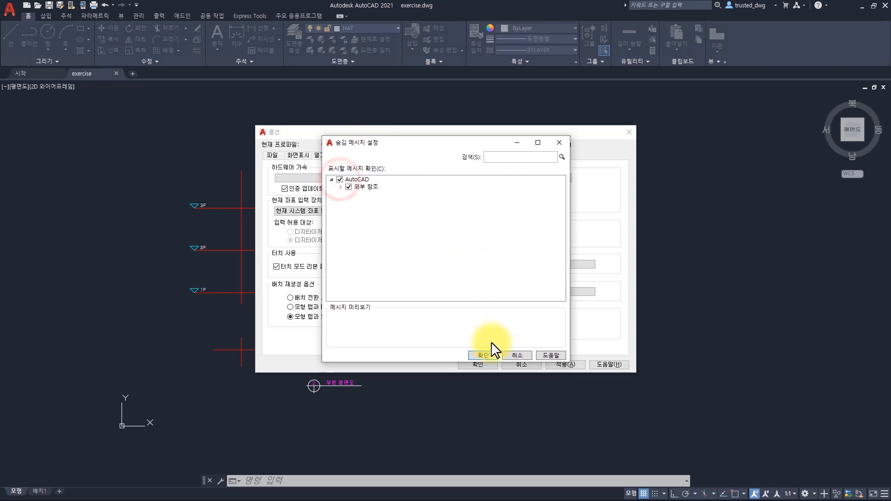
pyautogui.click(486, 354)
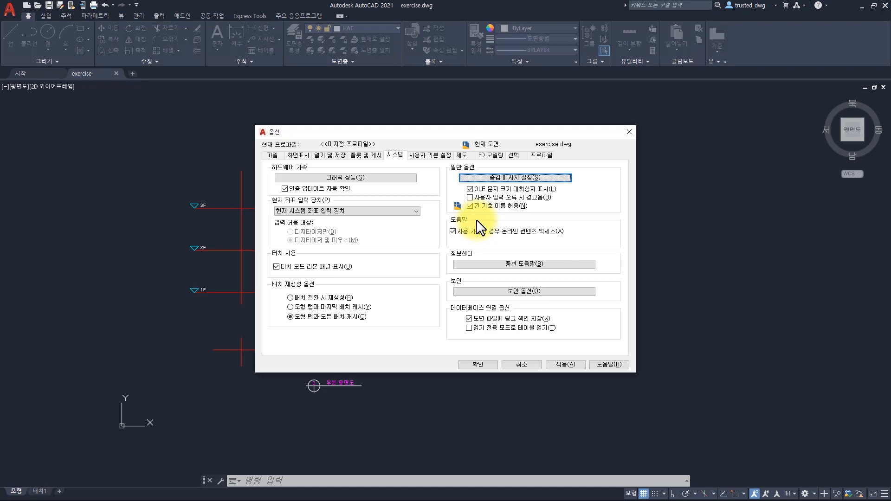
pyautogui.click(502, 177)
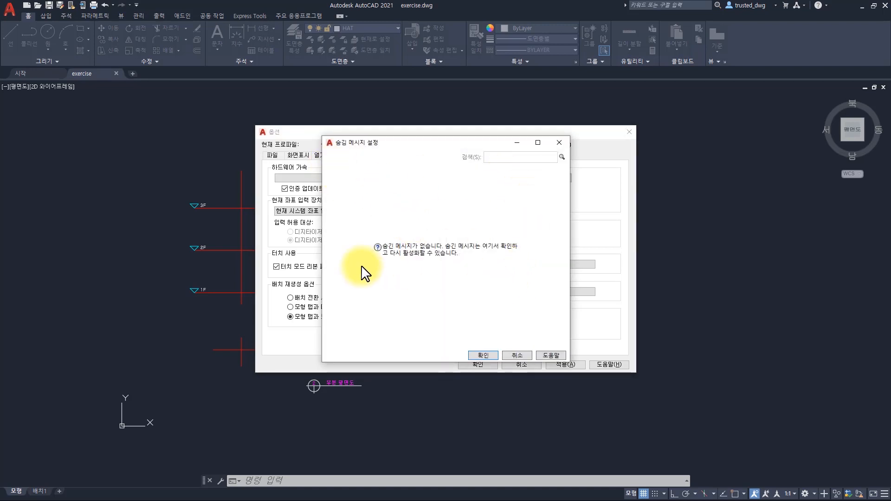
pyautogui.click(482, 355)
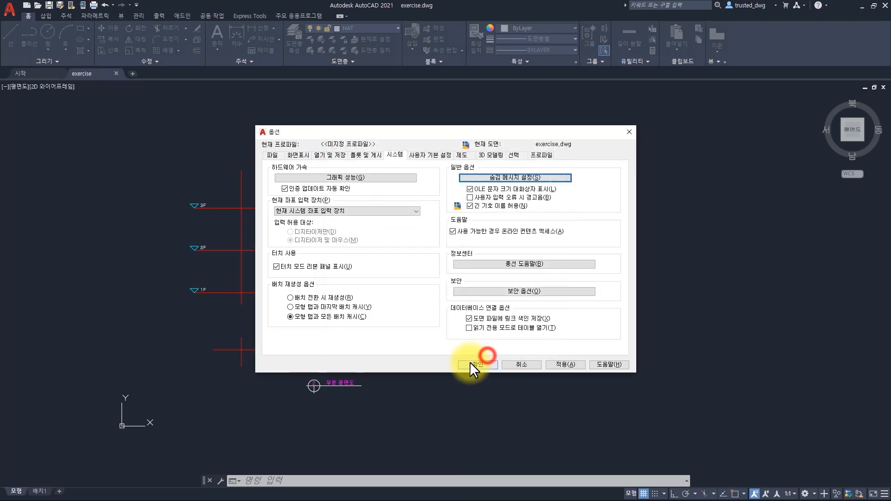
pyautogui.click(478, 364)
# Close the exercise drawing without saving, reopen it from the recent documents, and show the External References palette for the missing files.
pyautogui.click(116, 73)
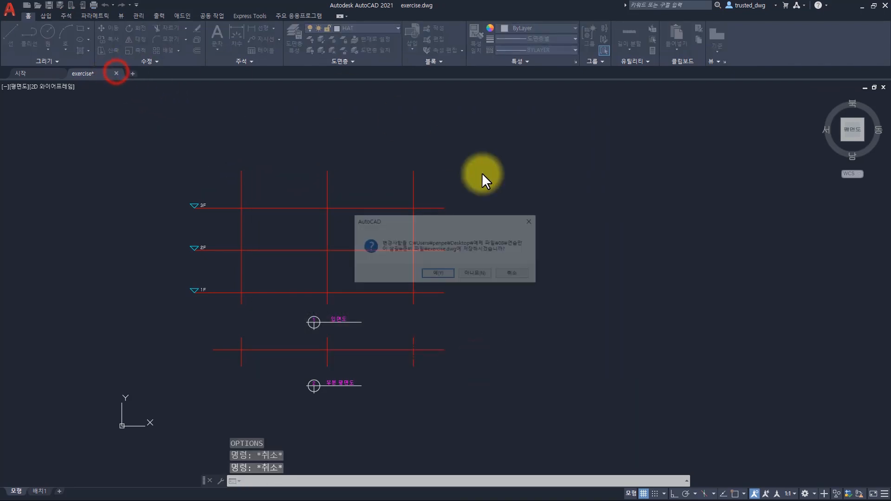
pyautogui.click(474, 273)
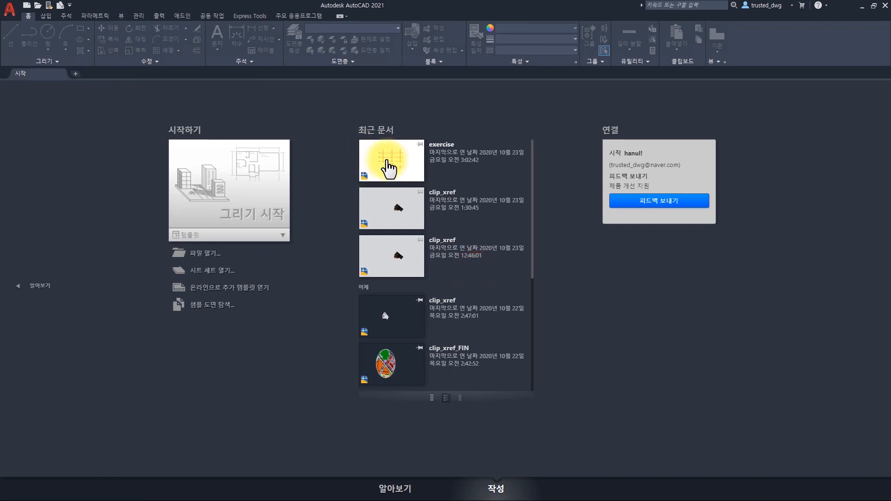
pyautogui.click(389, 168)
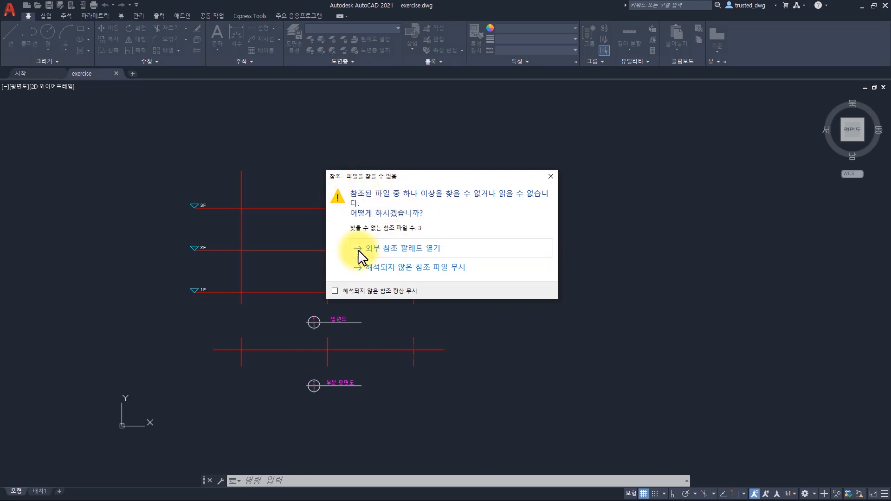
pyautogui.click(423, 251)
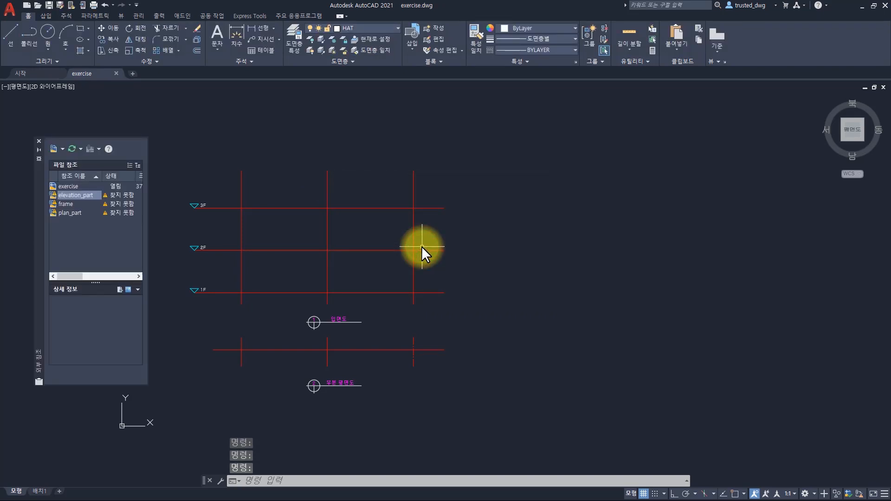
pyautogui.click(70, 204)
pyautogui.click(71, 212)
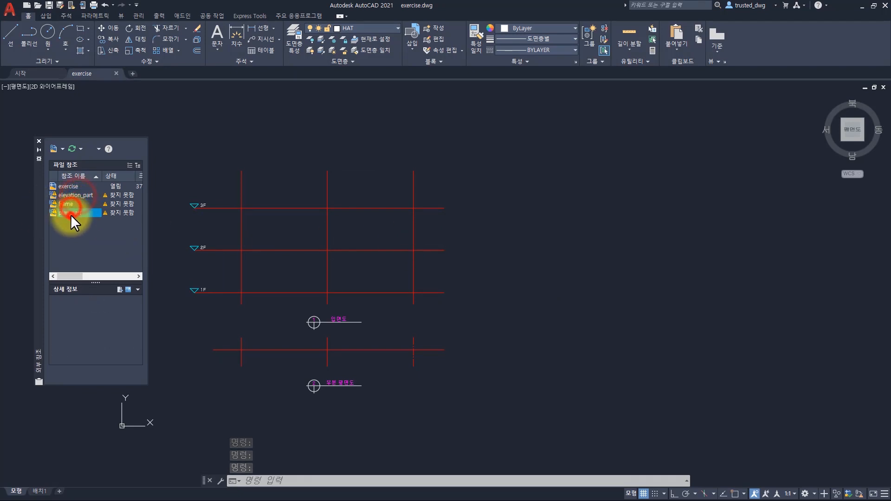
pyautogui.click(78, 230)
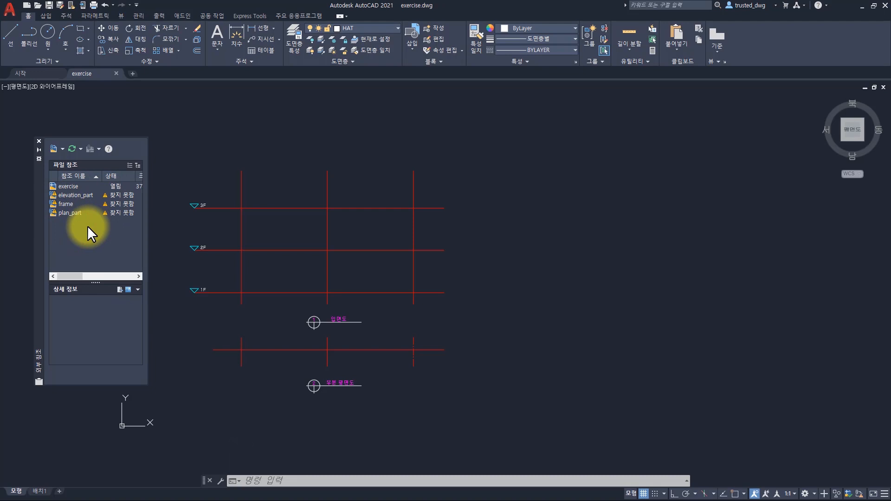
# Repath the missing elevation_part reference to elevation_part in 08 > 연습만이 살길 > 준비 파일, applying the same path to the other missing references.
pyautogui.click(67, 195)
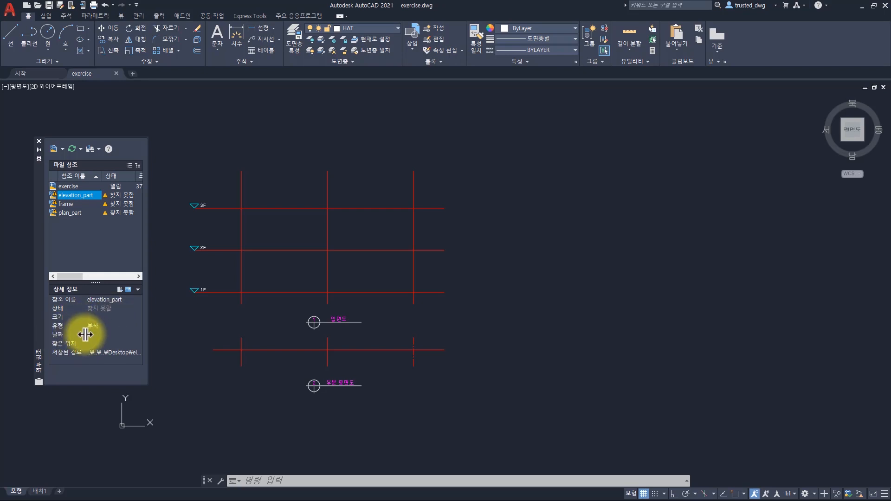
pyautogui.click(110, 352)
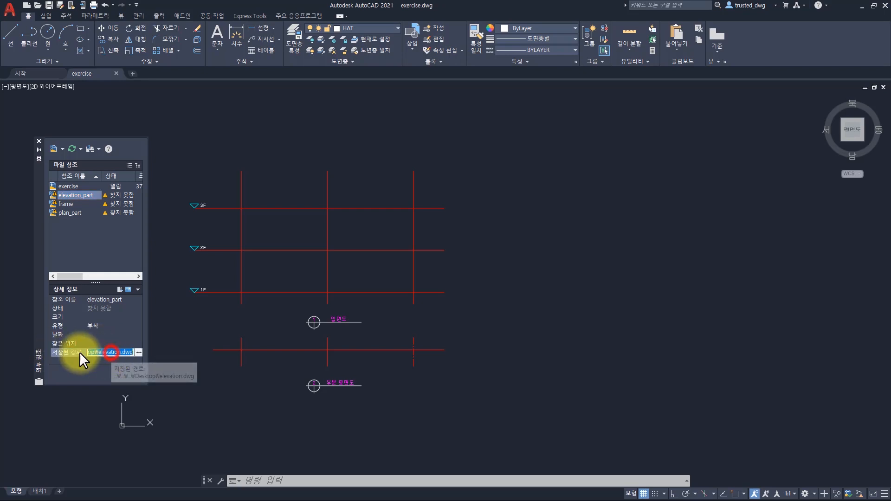
pyautogui.click(138, 352)
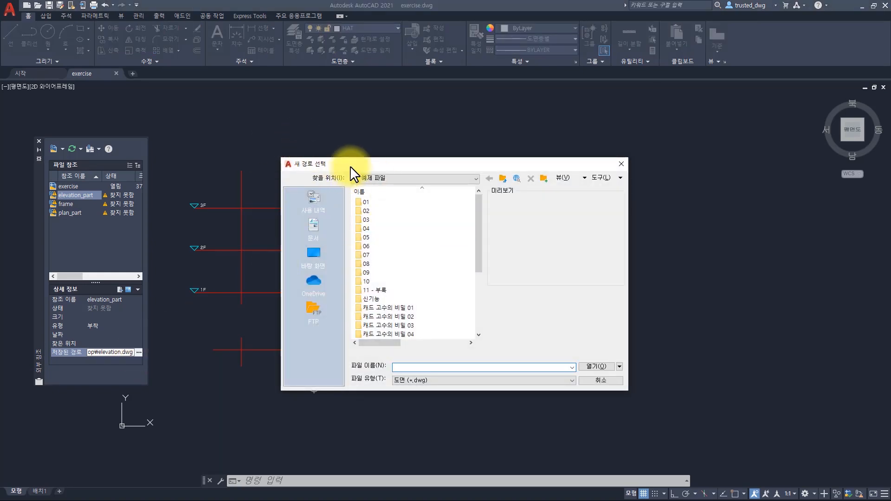
pyautogui.doubleClick(384, 264)
pyautogui.doubleClick(379, 229)
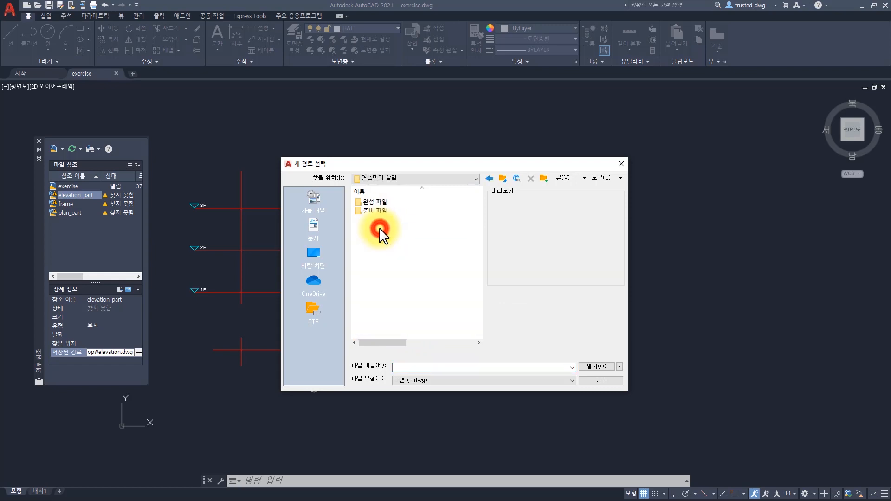
pyautogui.doubleClick(377, 210)
pyautogui.click(380, 202)
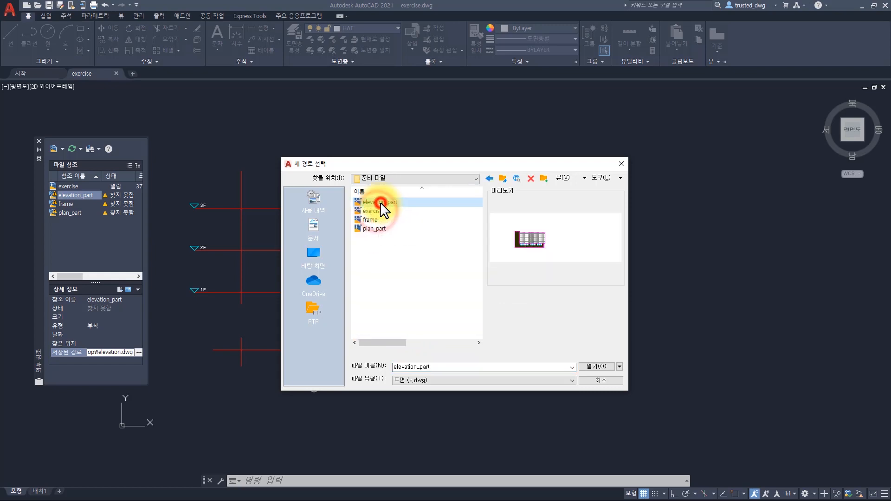
pyautogui.click(593, 366)
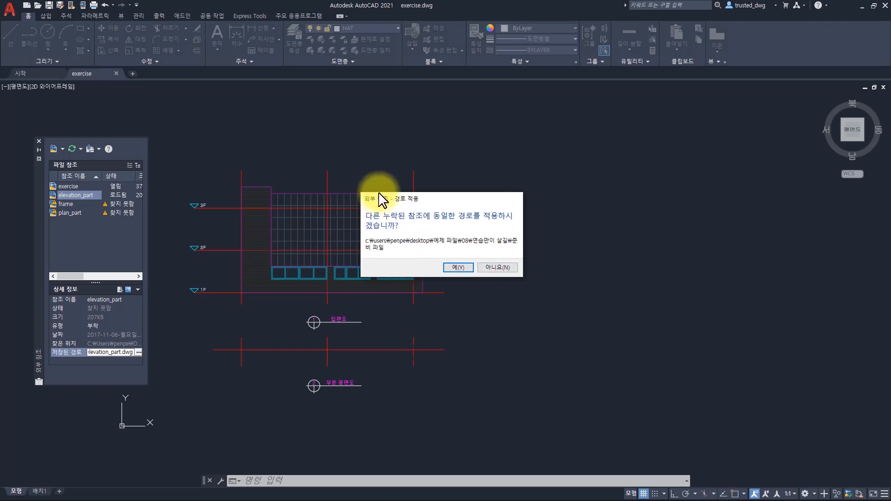
pyautogui.click(461, 266)
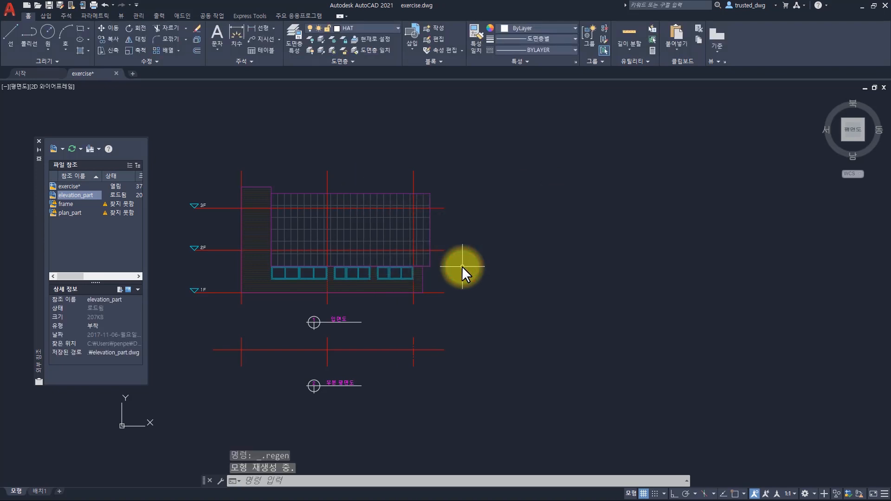
# Check the saved paths of the missing frame and plan_part references, and repath frame to the frame drawing in 준비 파일.
pyautogui.click(58, 204)
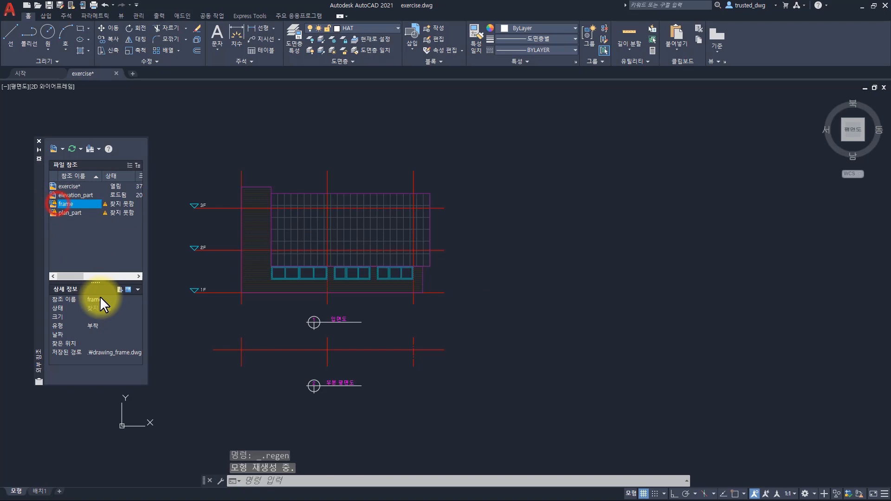
pyautogui.click(72, 213)
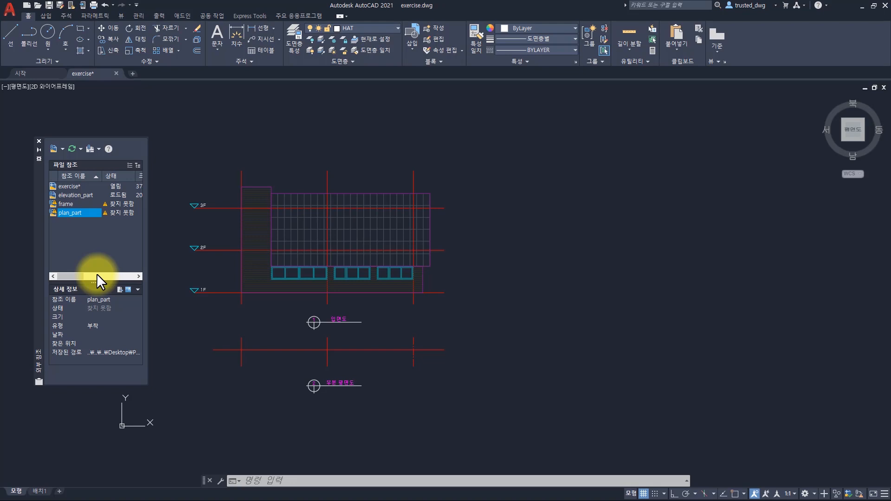
pyautogui.click(65, 204)
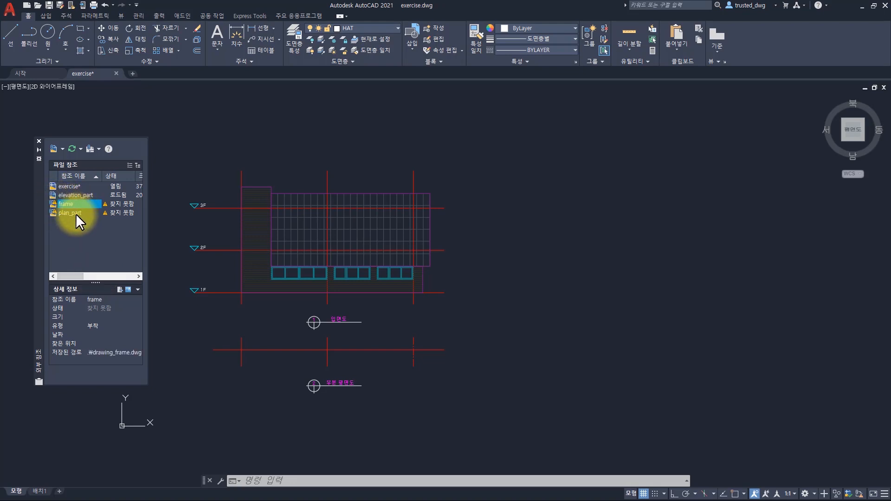
pyautogui.click(122, 351)
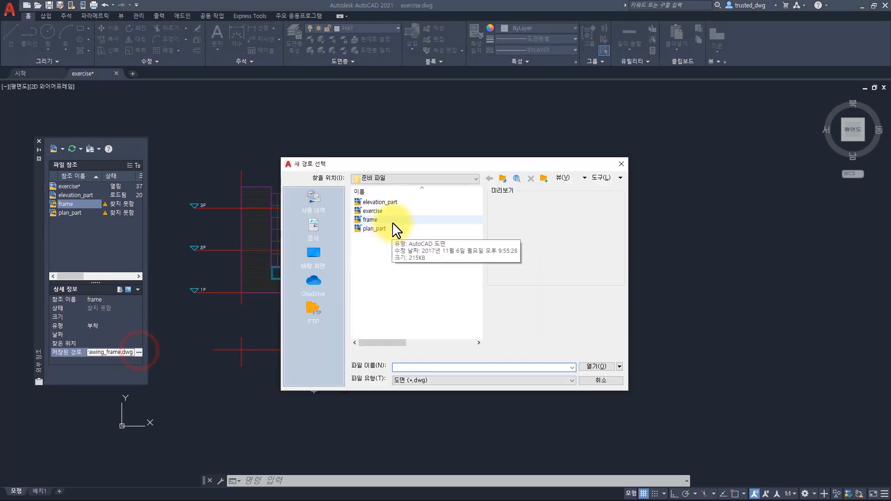
pyautogui.click(393, 221)
pyautogui.click(598, 366)
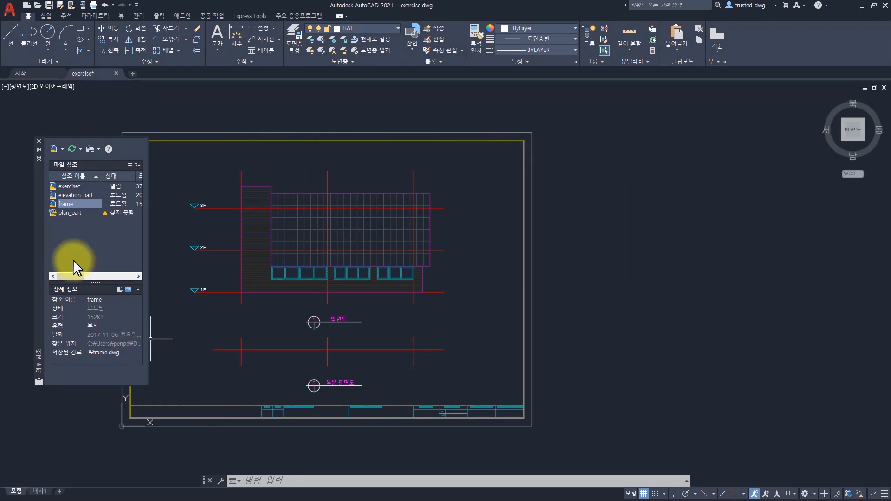
# Repath the missing plan_part reference to the plan_part drawing in the 준비 파일 folder.
pyautogui.click(75, 213)
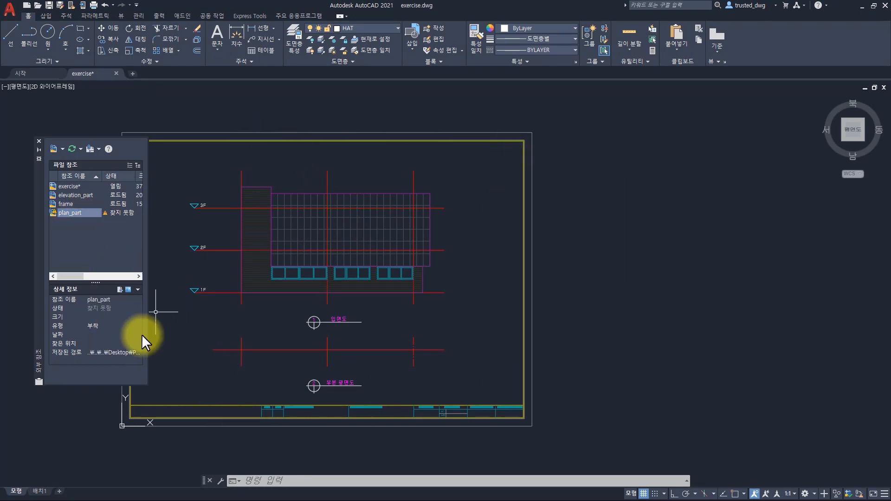
pyautogui.click(85, 221)
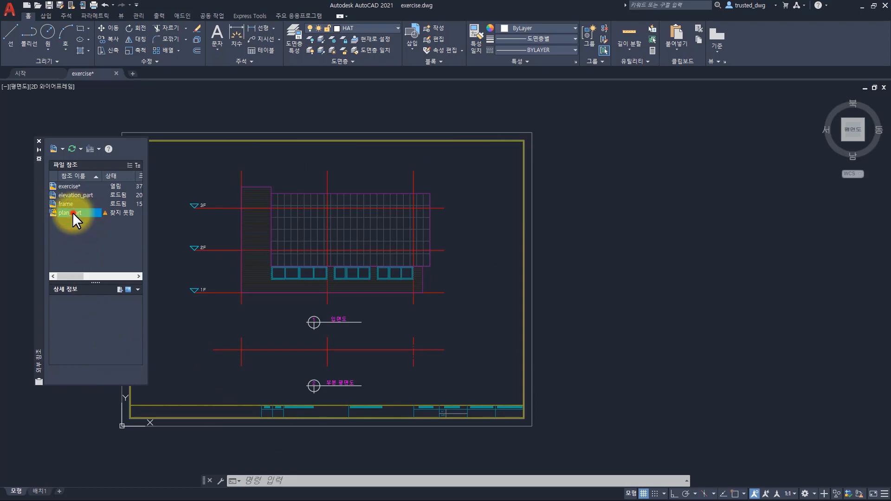
pyautogui.rightClick(73, 212)
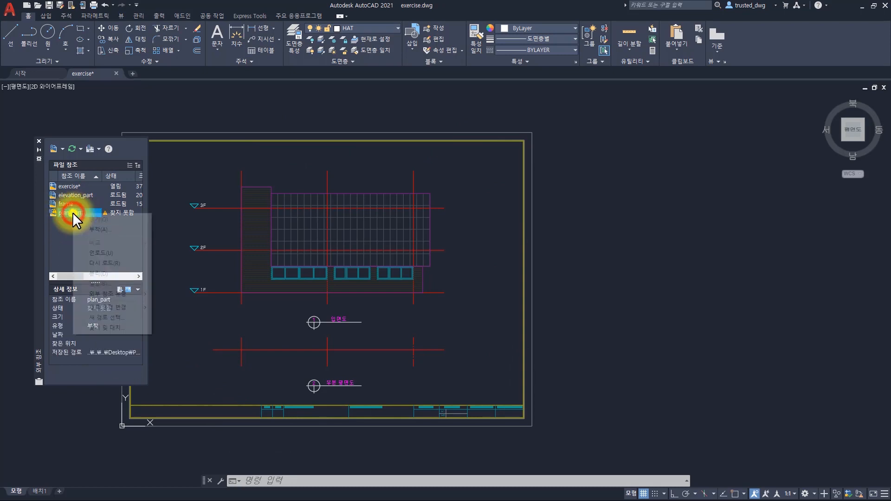
pyautogui.click(99, 316)
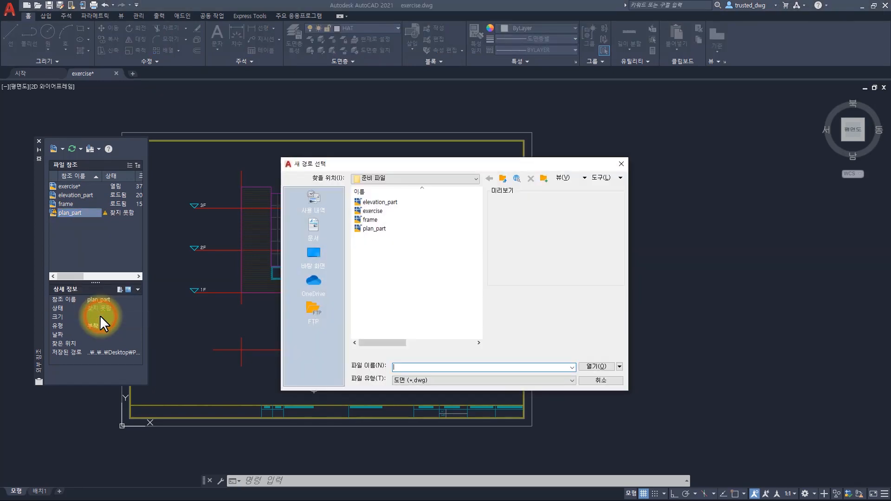
pyautogui.click(400, 228)
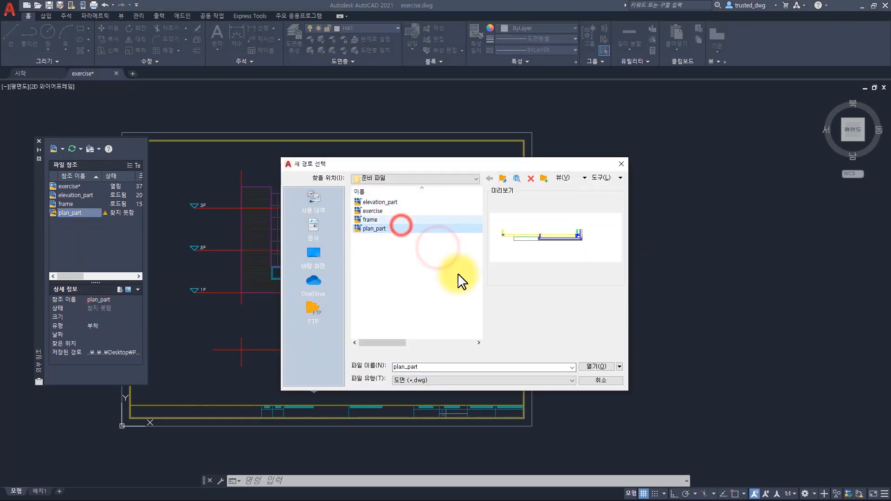
pyautogui.click(597, 367)
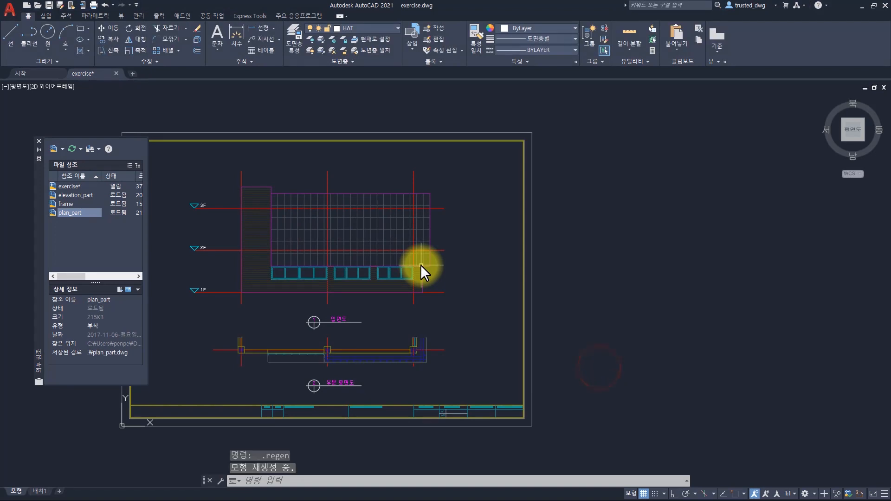
# Show the available reference operations for the frame drawing.
pyautogui.rightClick(74, 208)
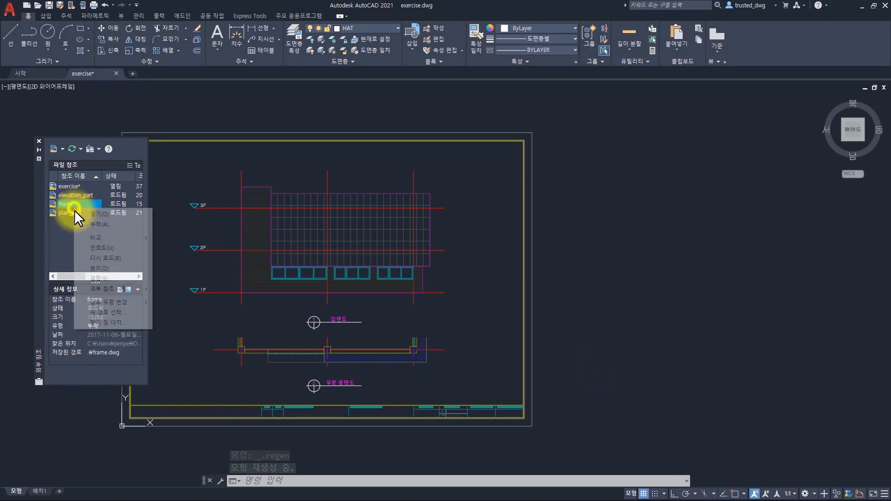